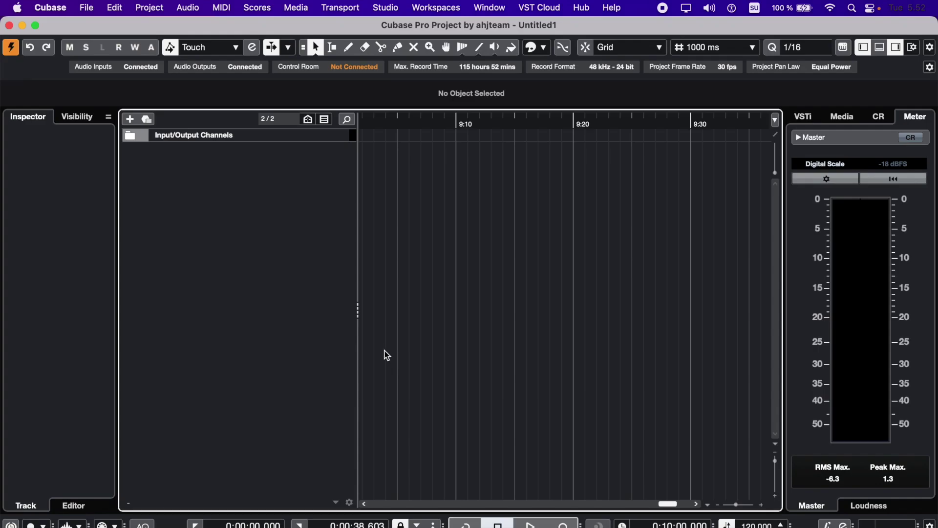
Set VST Auto Monitoring to Tapemachine Style in the preferences and accept the settings.
left_click(50, 8)
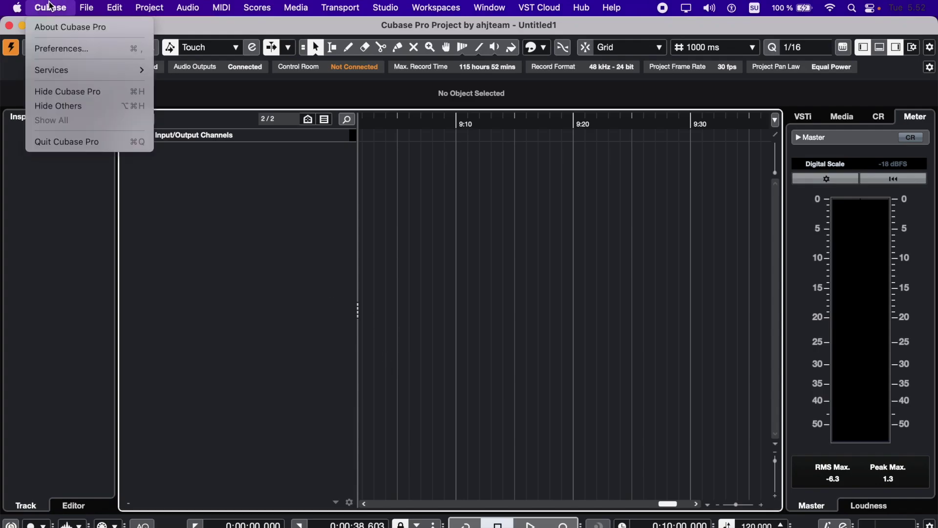
left_click(64, 49)
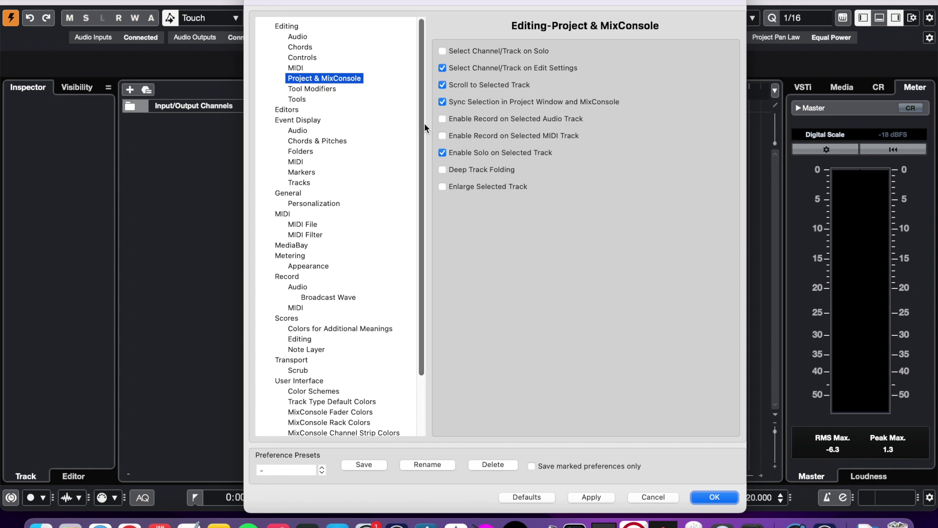
scroll(339, 389, "down", 3)
left_click(339, 386)
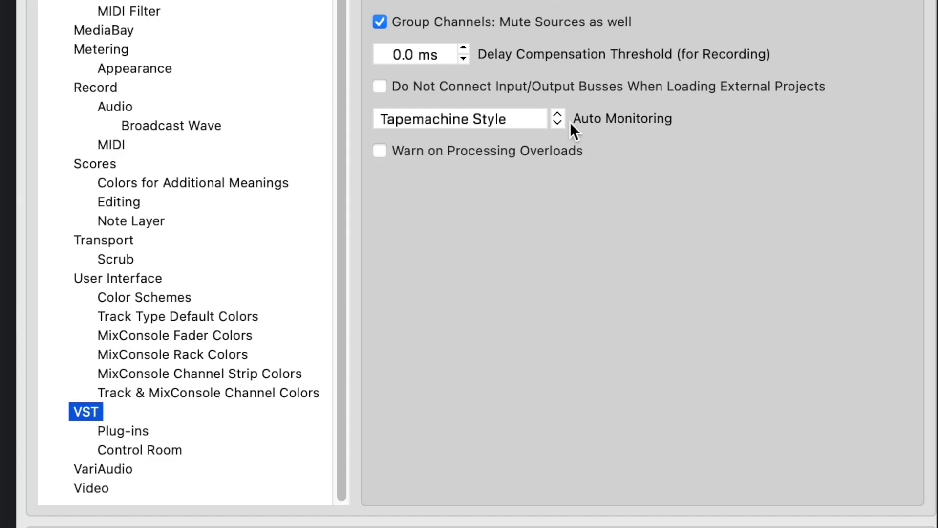
left_click(553, 121)
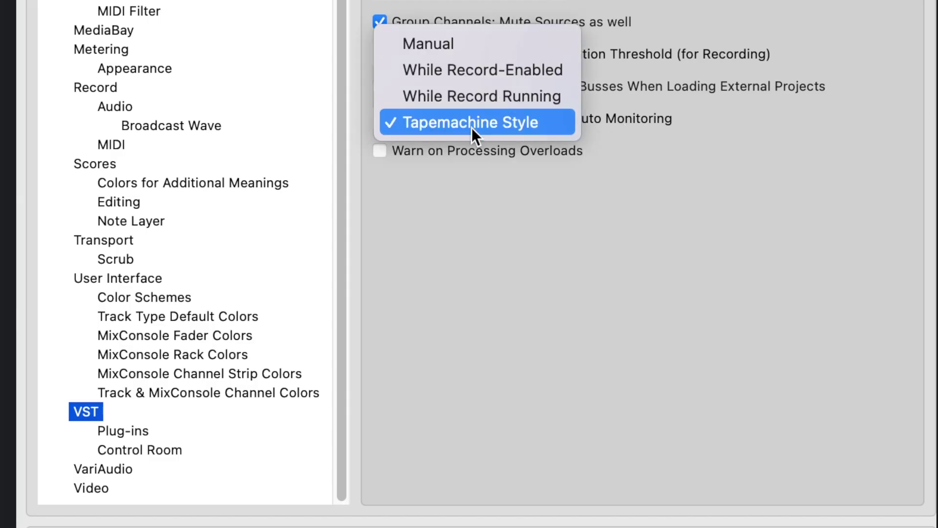
left_click(584, 297)
left_click(714, 497)
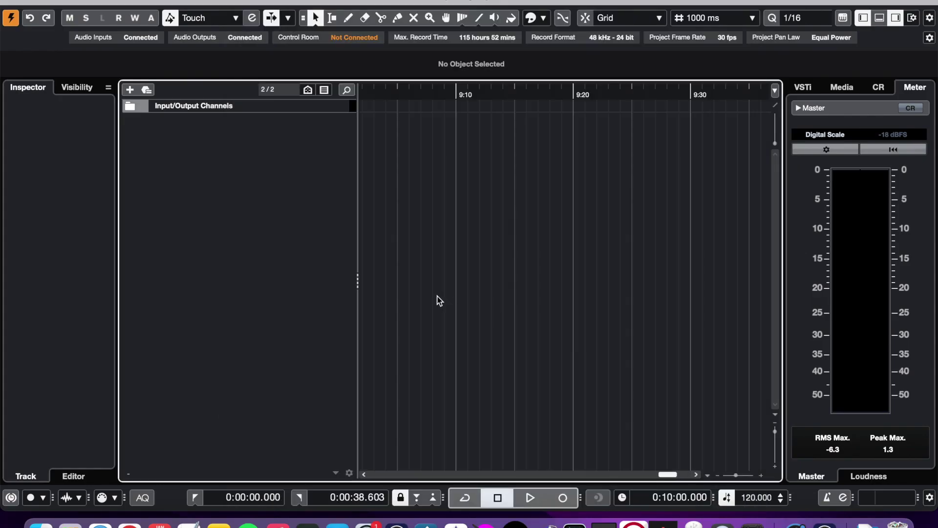
Add one audio track with the default settings and record-enable it.
right_click(224, 146)
left_click(190, 143)
right_click(189, 143)
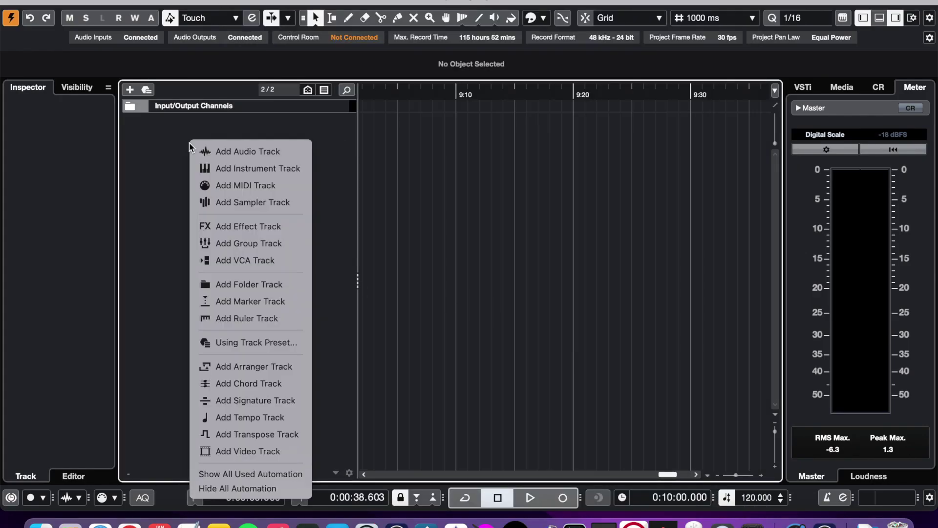
left_click(237, 151)
key("Return")
left_click(191, 133)
left_click(208, 133)
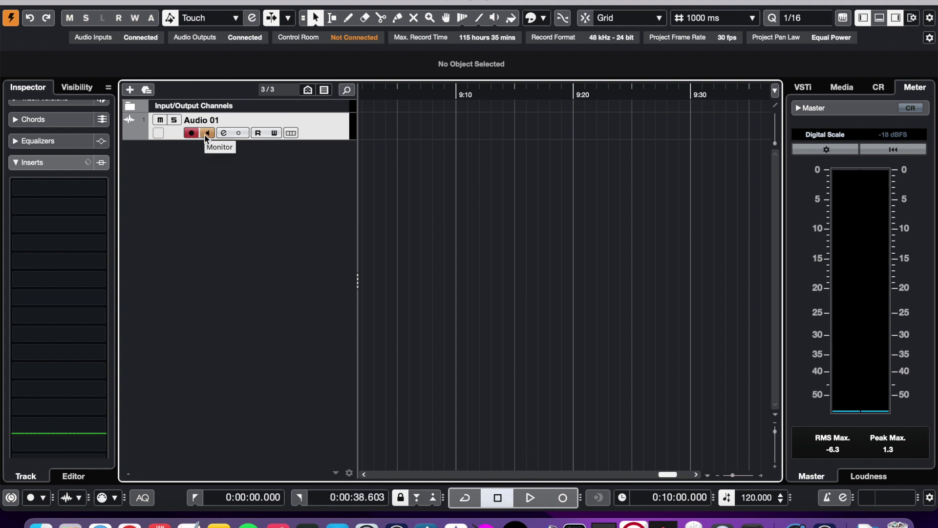
Start playback from the project start and stop it to test automatic input monitoring on the new track.
left_click(498, 498)
left_click(528, 495)
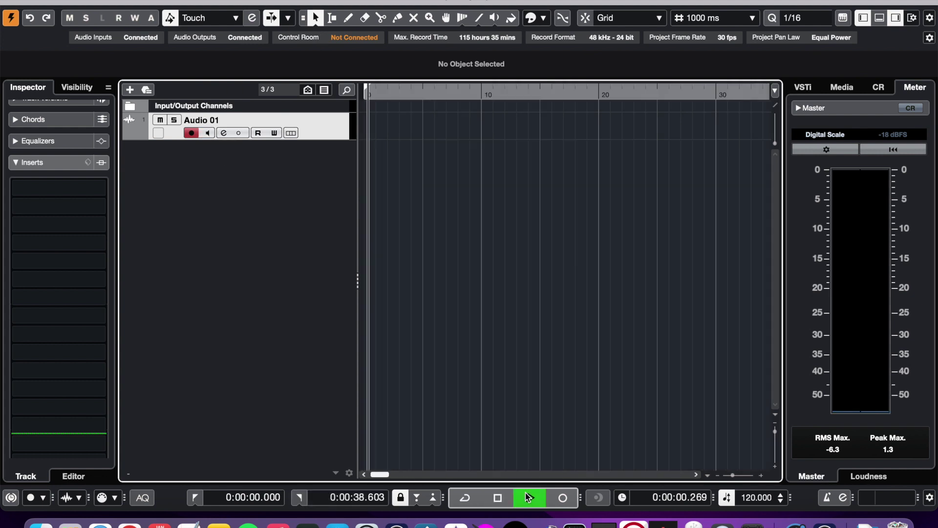
left_click(499, 497)
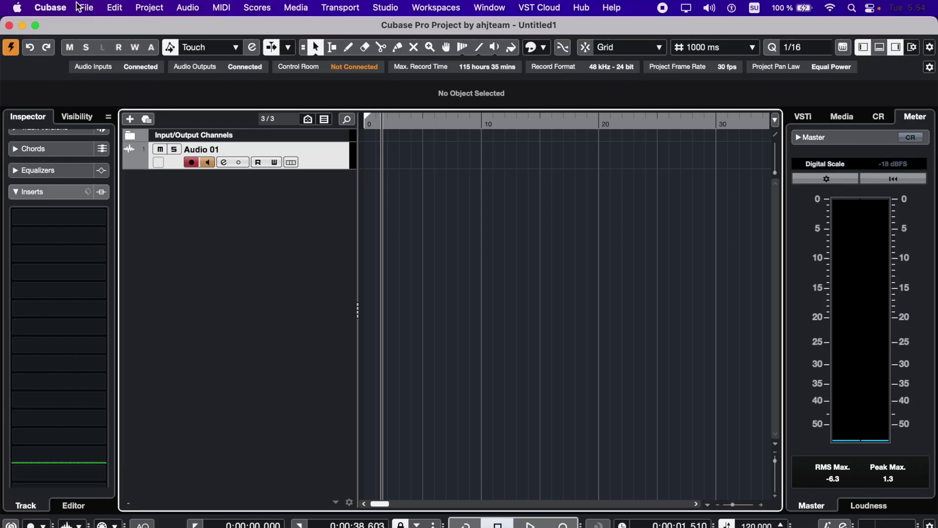
left_click(87, 8)
mouse_move(178, 224)
left_click(624, 302)
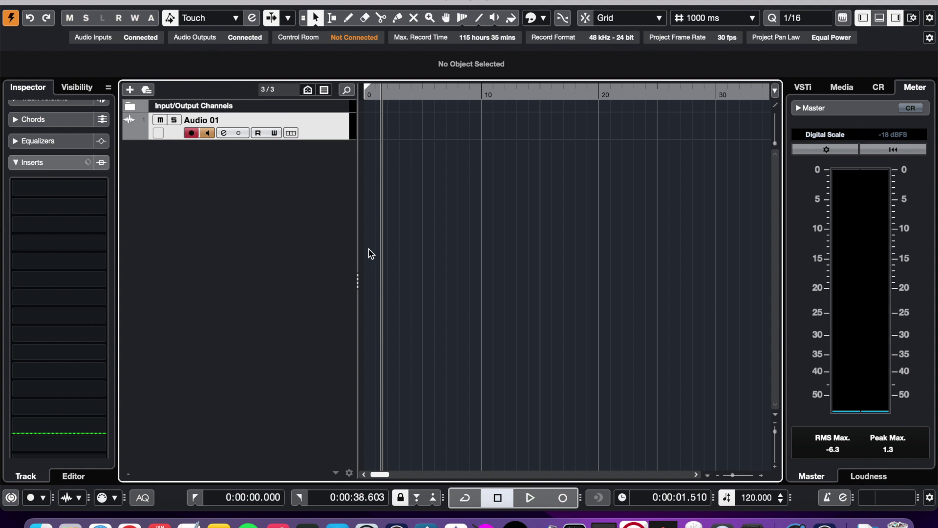
Start and stop playback once, and activate the Transport preference Return to Start Position on Stop.
key("space")
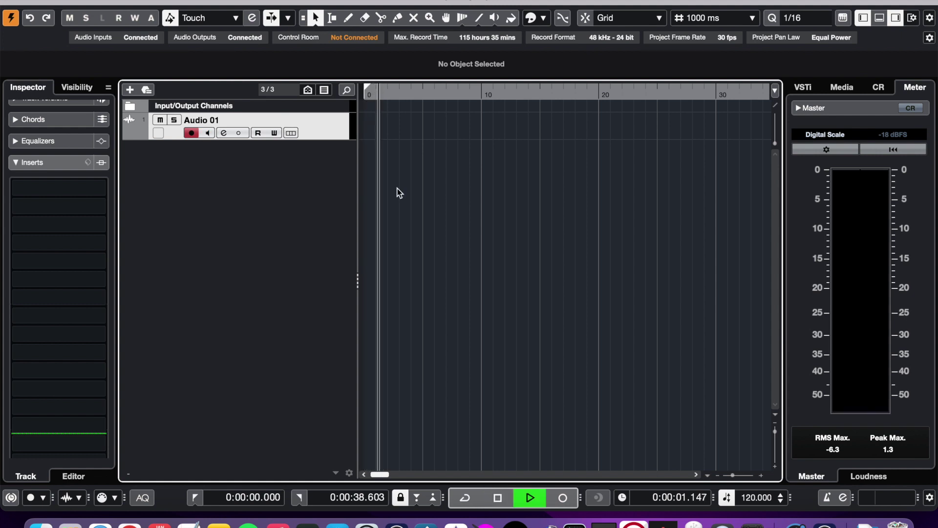
key("space")
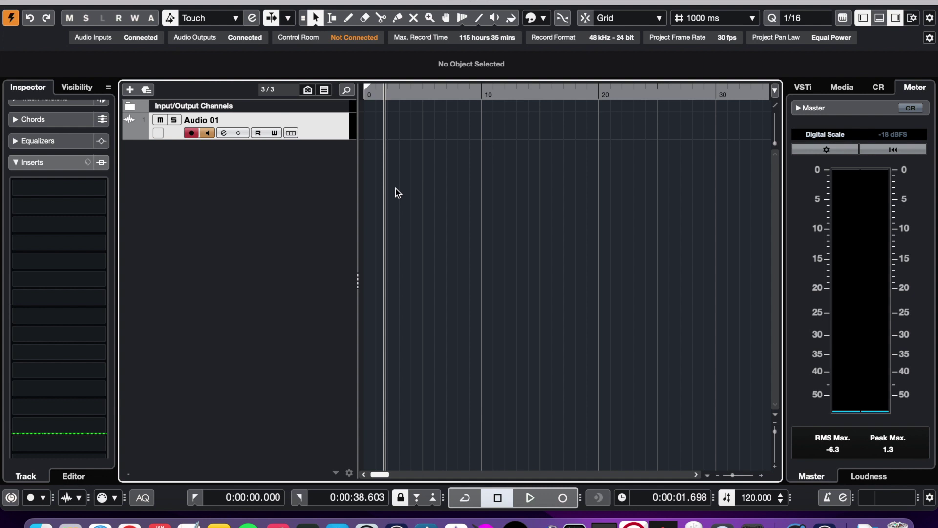
key("0")
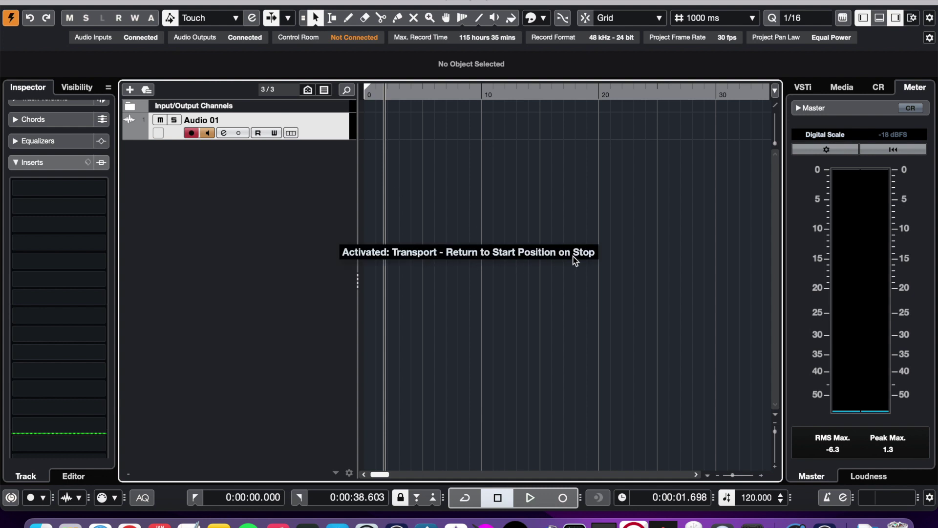
left_click(340, 7)
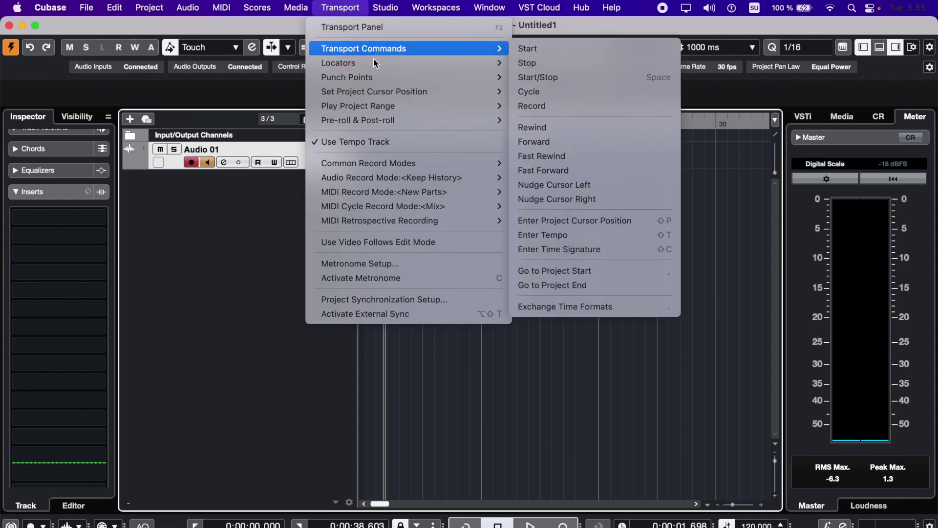
mouse_move(373, 68)
mouse_move(372, 48)
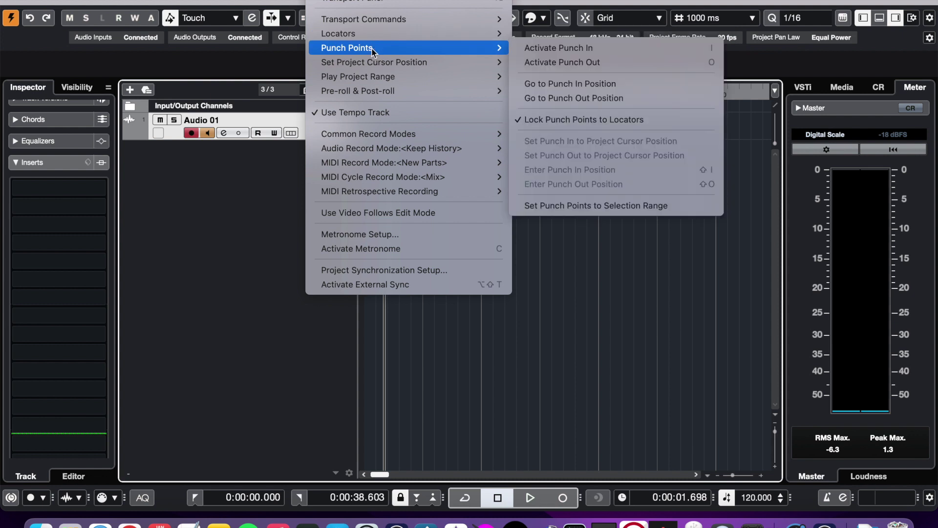
Look up the assignment of W in the Key Commands and examine the Return to Start Position on Stop entry.
mouse_move(104, 1)
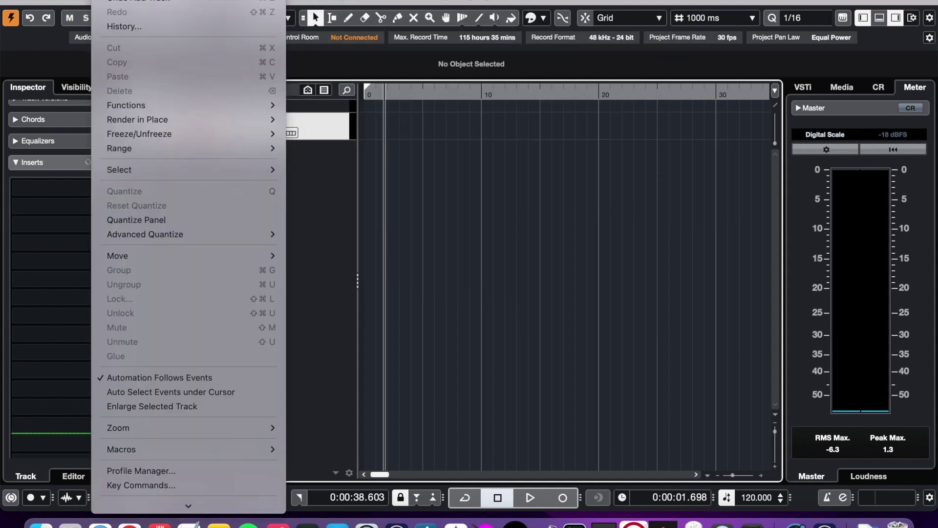
mouse_move(114, 0)
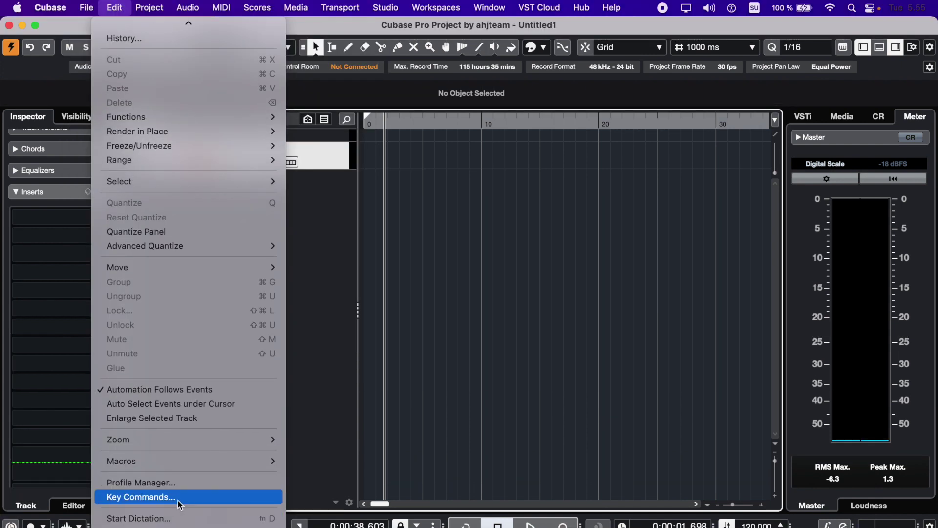
left_click(178, 501)
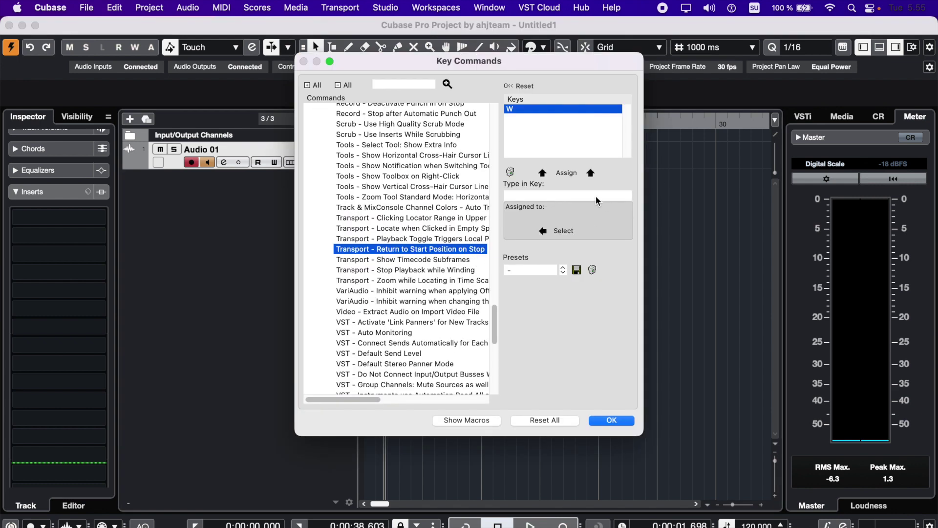
left_click(596, 198)
key("w")
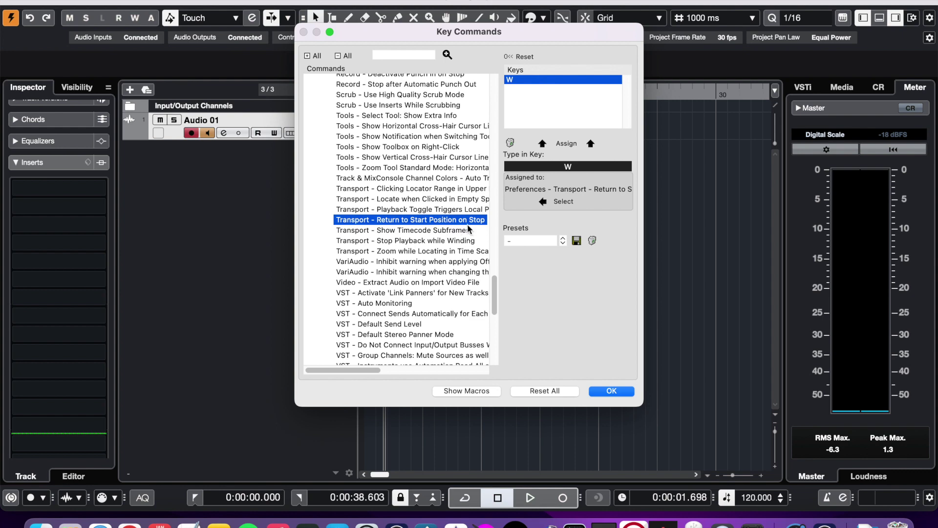
mouse_move(495, 293)
left_mouse_down()
mouse_move(494, 184)
mouse_move(496, 293)
left_mouse_up()
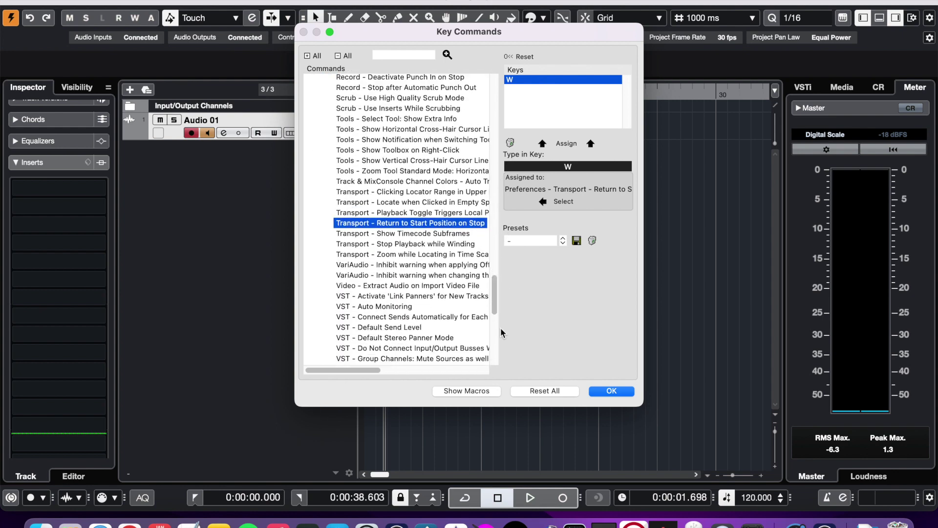
left_click(611, 390)
Examine the Return to Start Position on Stop option in the Transport preferences.
left_click(37, 7)
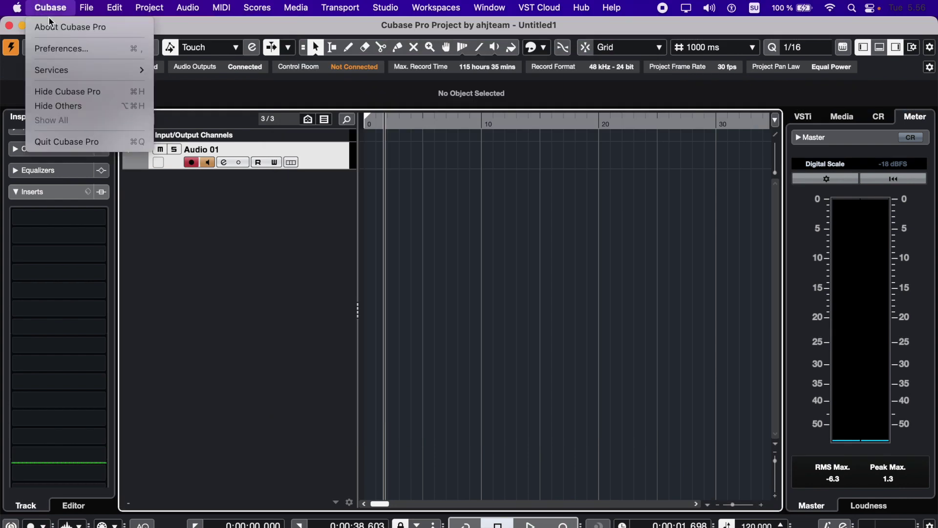
left_click(62, 47)
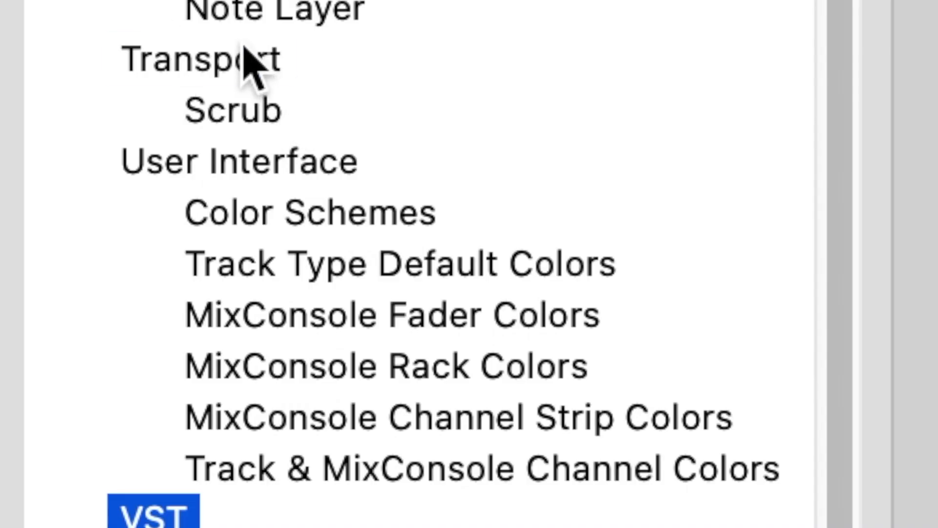
left_click(300, 319)
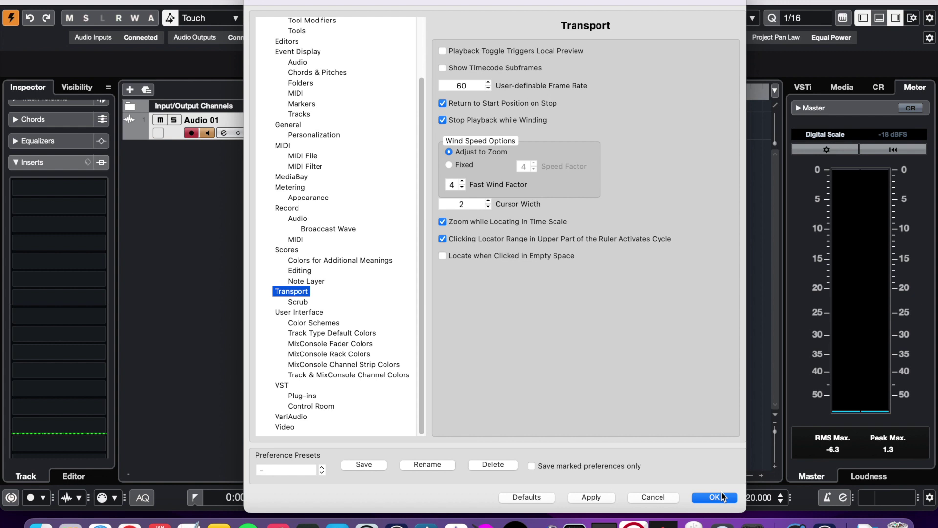
left_click(722, 493)
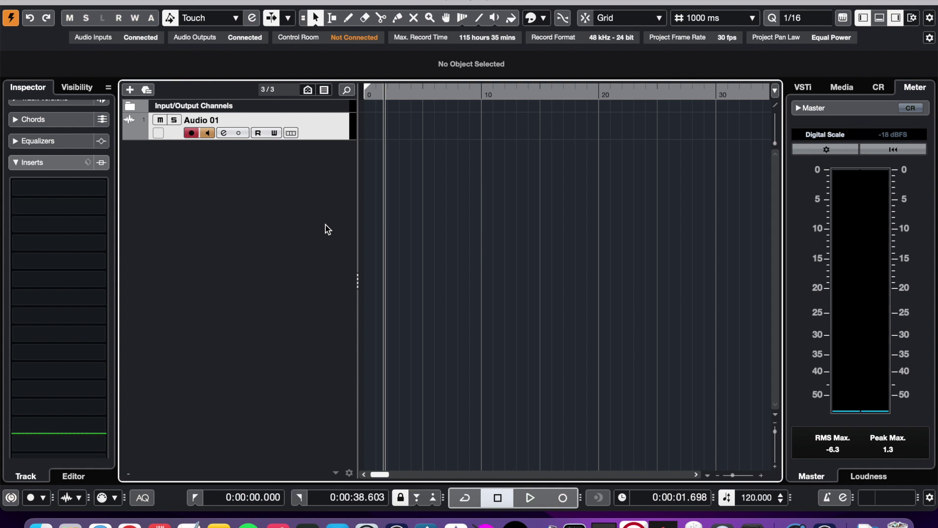
Return the cursor to the project start and start and stop playback repeatedly to test the stop behaviour.
key("Home")
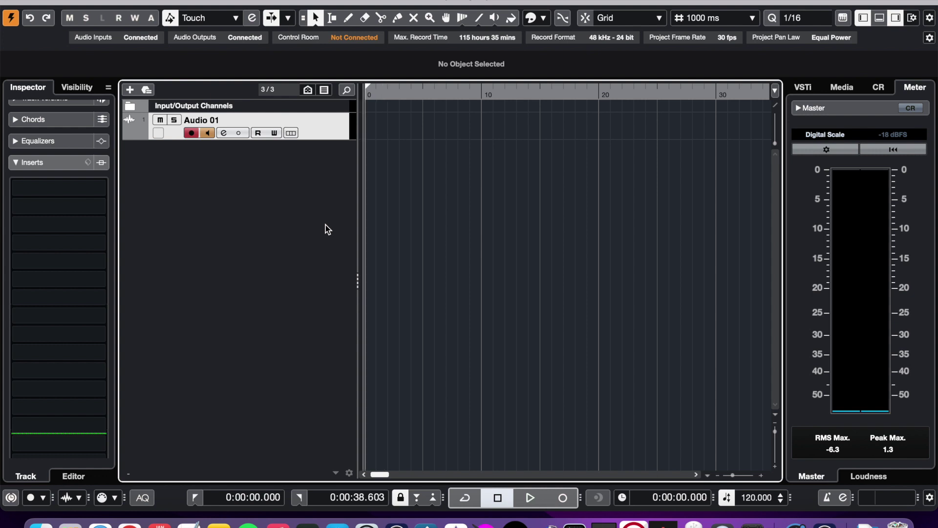
key("space")
key("space")
key("space")
key("space")
key("space")
key("space")
Place the project cursor at about 17 seconds and start and stop playback from there.
left_click(560, 98)
key("space")
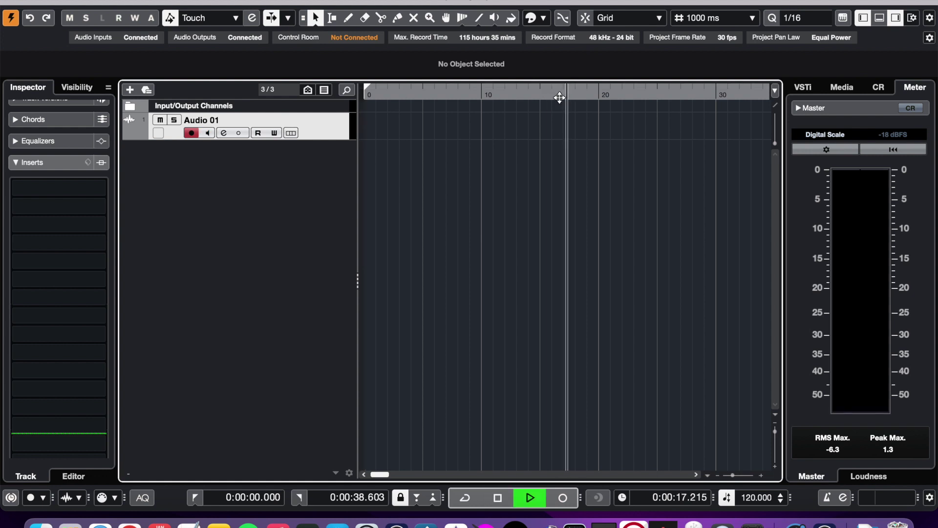
key("space")
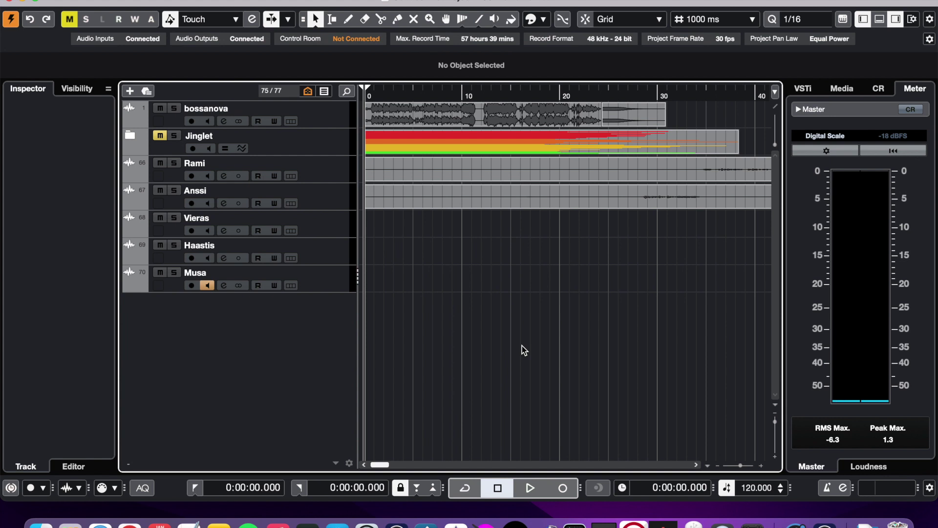
Toggle Show Event Names on, off and on again to compare how the timeline events look.
key("super+shift+n")
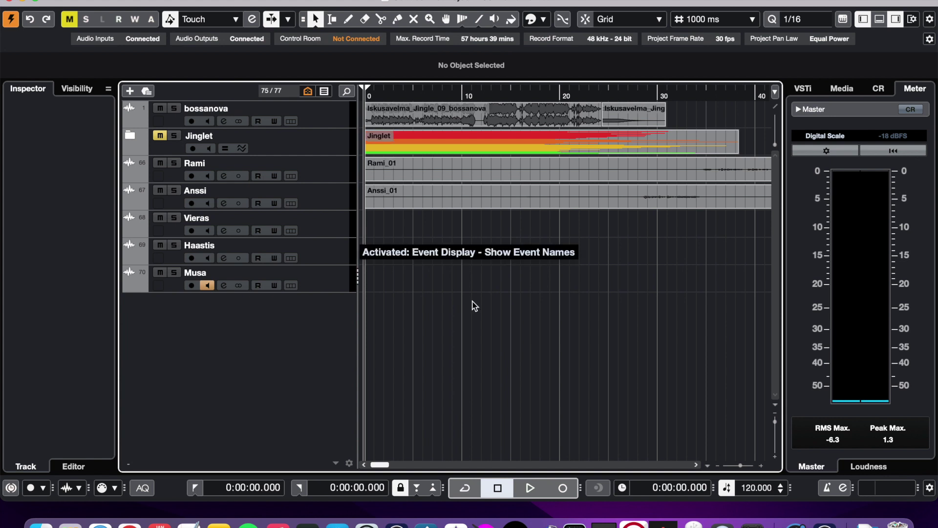
key("super+shift+n")
key("super+shift+n")
Split the events on the two tracks below the Jinglet folder at seven points between about 4 and 16 seconds, and hide the event names.
left_click_drag(453, 286, 424, 171)
left_click(406, 172, "alt")
left_click(421, 172, "alt")
left_click(431, 172, "alt")
left_click(445, 172, "alt")
left_click(464, 172, "alt")
left_click(493, 174, "alt")
left_click(520, 175, "alt")
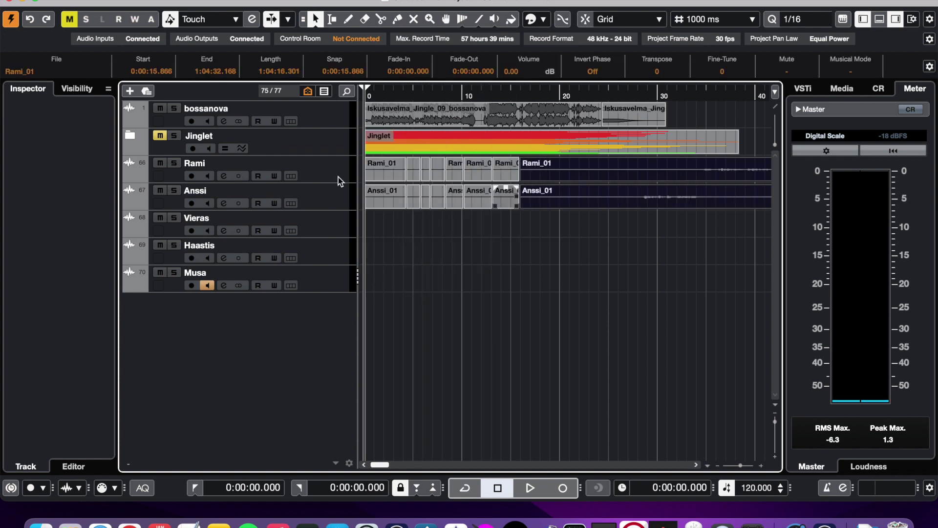
key("super+shift+n")
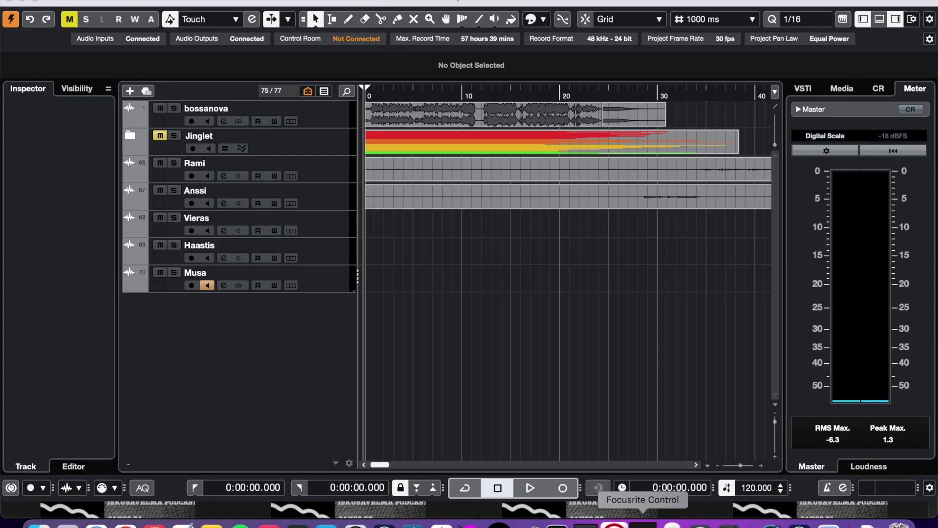
Start recording from the project start and stop it after a moment.
left_click(435, 398)
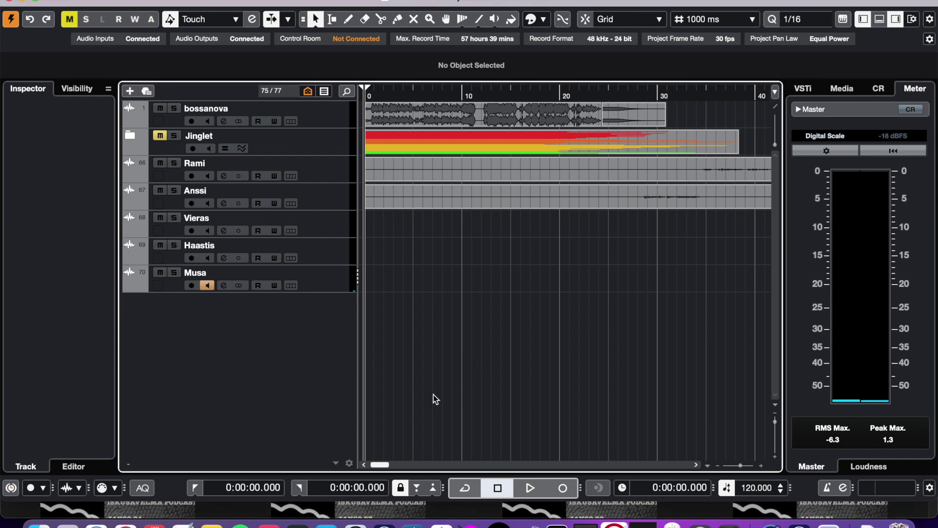
key("super+space")
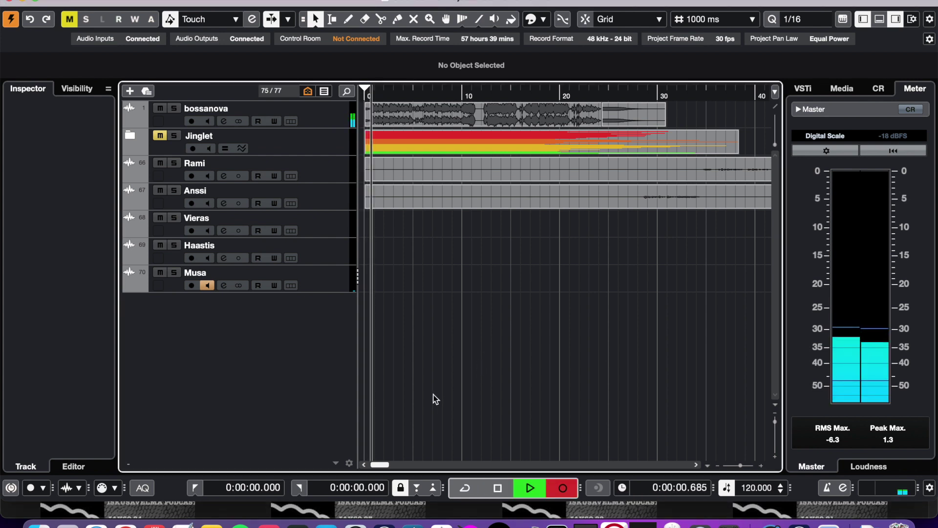
key("space")
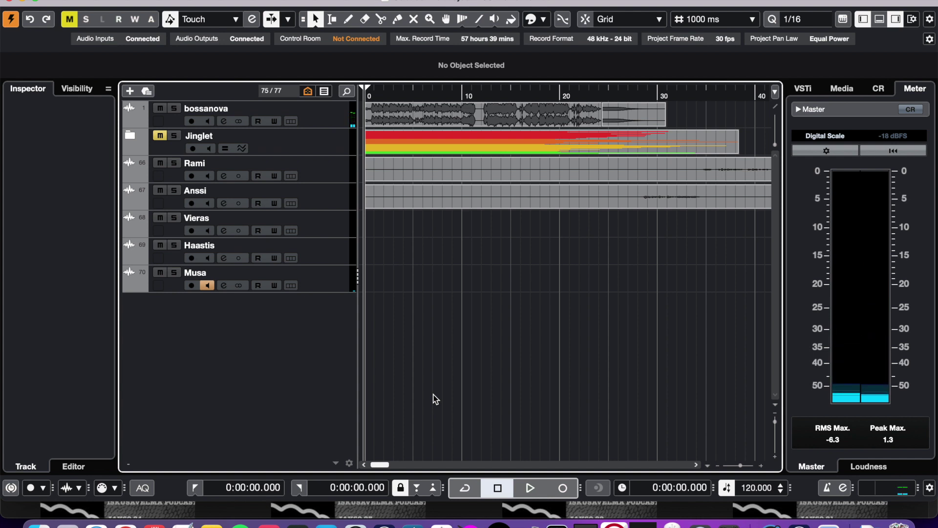